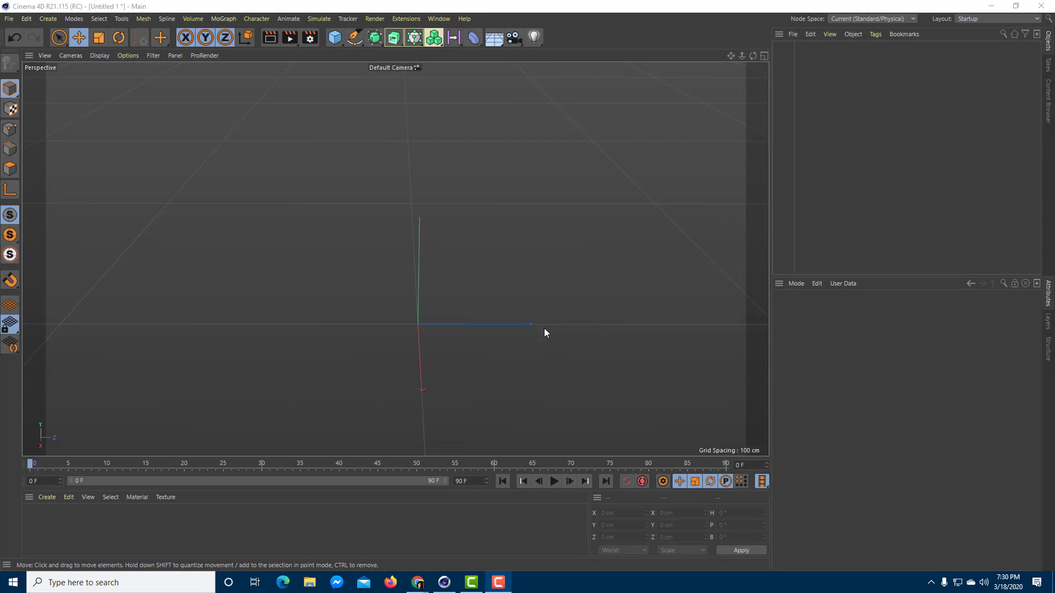
- Add a cube primitive to the scene and turn on automatic keyframing
alt+drag(544, 328, 505, 299)
click(336, 42)
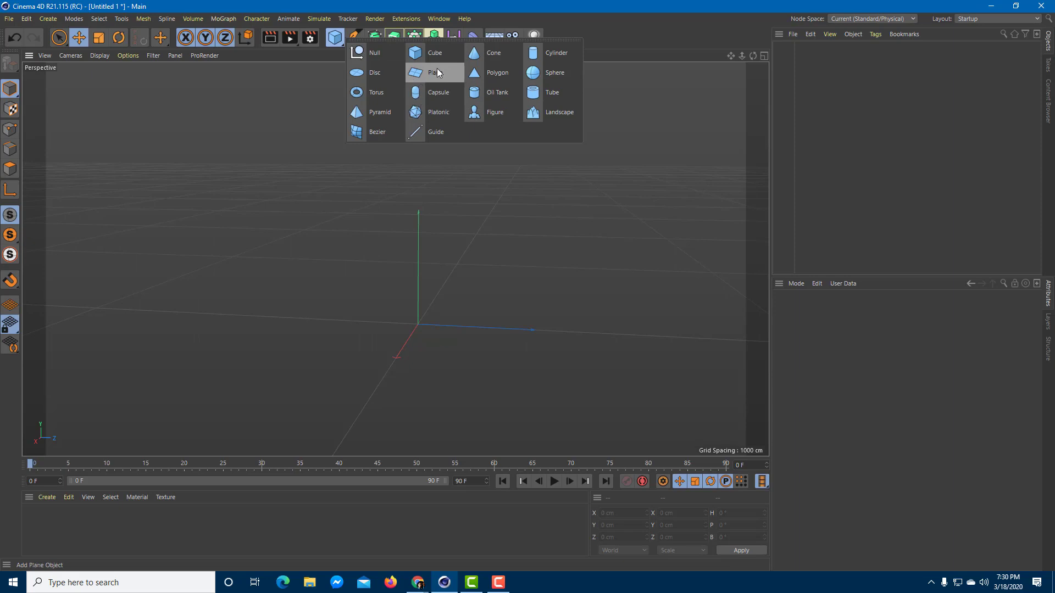
click(432, 53)
click(641, 481)
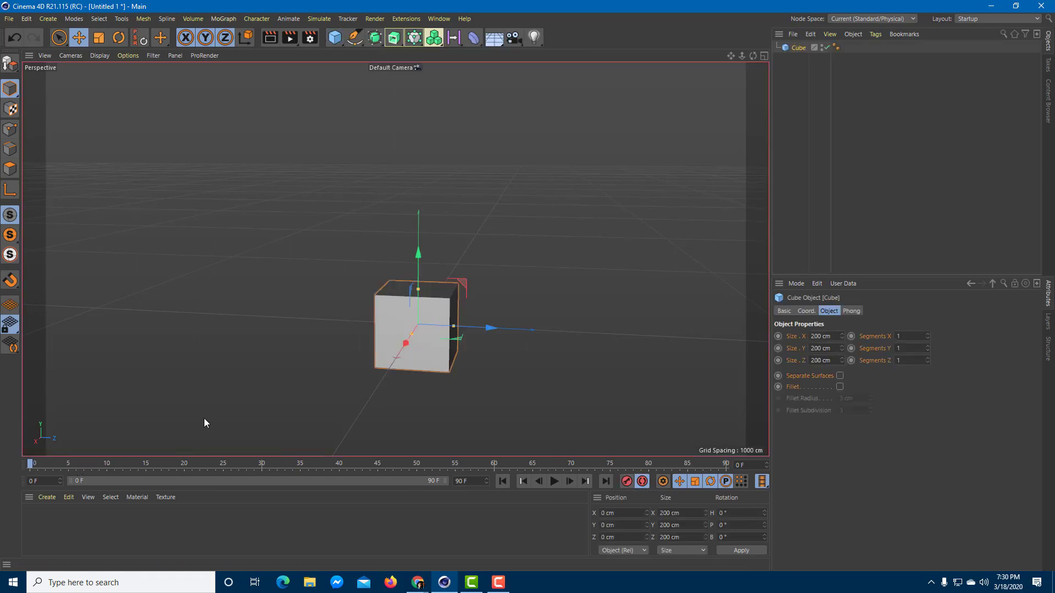
- Keyframe the cube along Z, from about -515 cm at frame 0 to about 370 cm at frame 90
drag(489, 328, 282, 414)
click(585, 482)
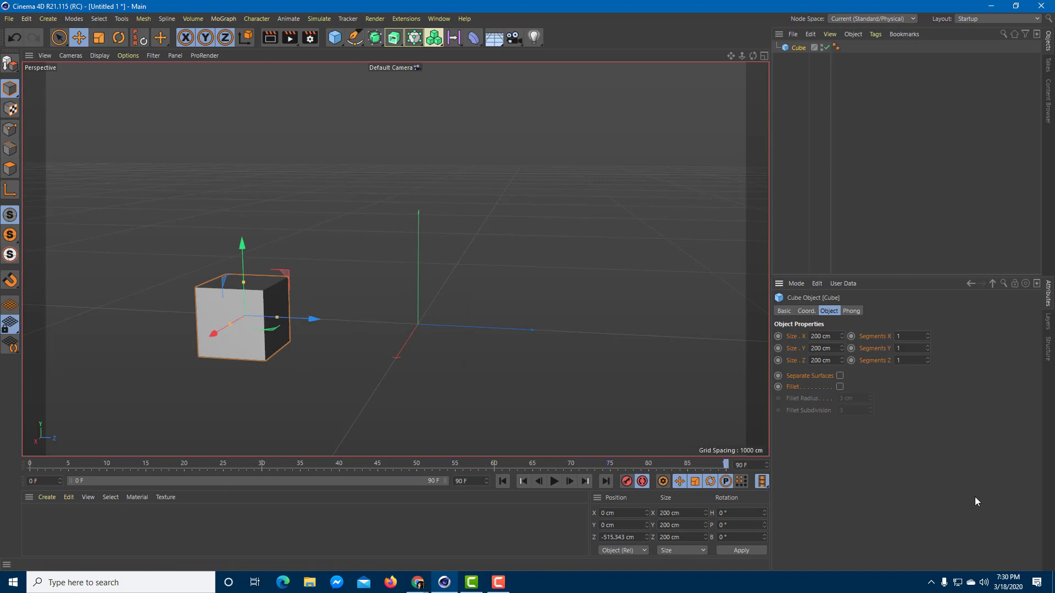
drag(302, 329, 613, 337)
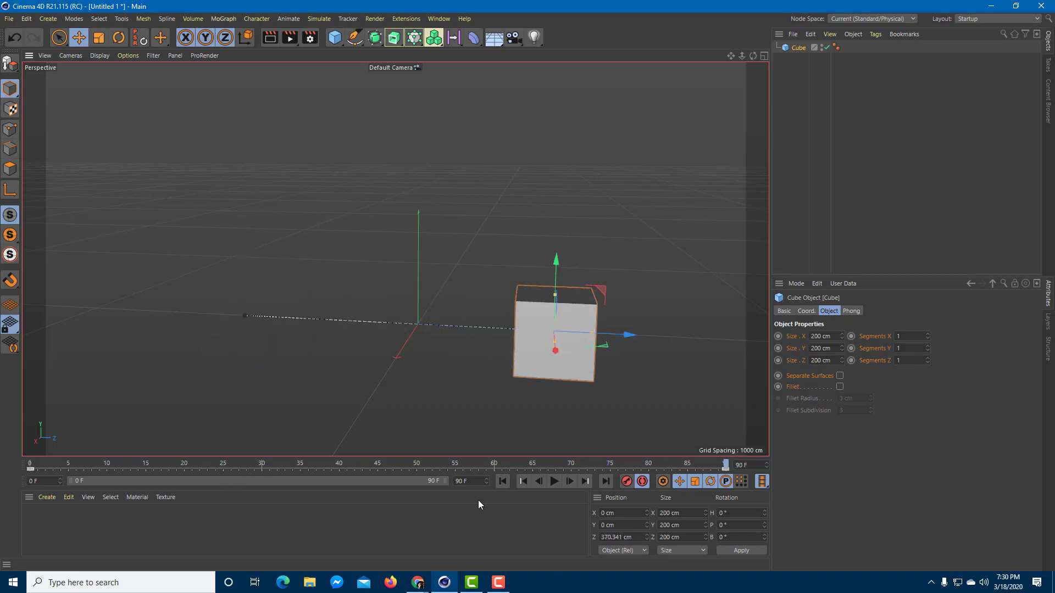
- Keyframe a wavy up-and-down cube path in the perspective view at about frames 4, 6, 13, 32, 43, 55 and 64
click(60, 464)
drag(245, 245, 294, 175)
click(76, 464)
click(130, 466)
click(276, 464)
drag(428, 275, 449, 275)
click(364, 466)
drag(450, 240, 441, 313)
click(455, 464)
drag(477, 360, 556, 270)
click(525, 466)
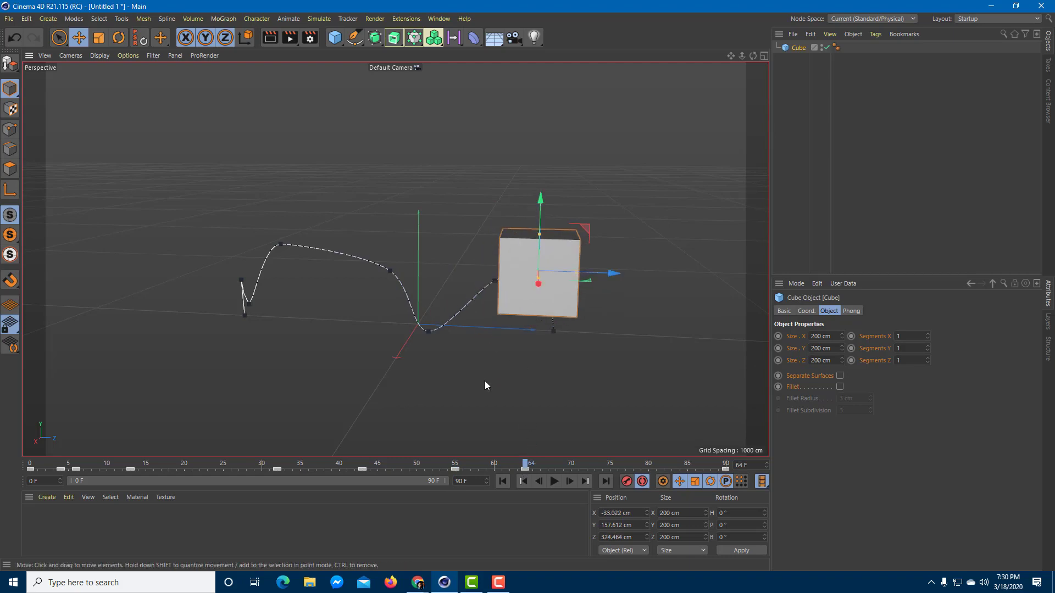
- Show all four views and keyframe shifted cube positions in the Right view at about frames 74, 83 and 50
key(F5)
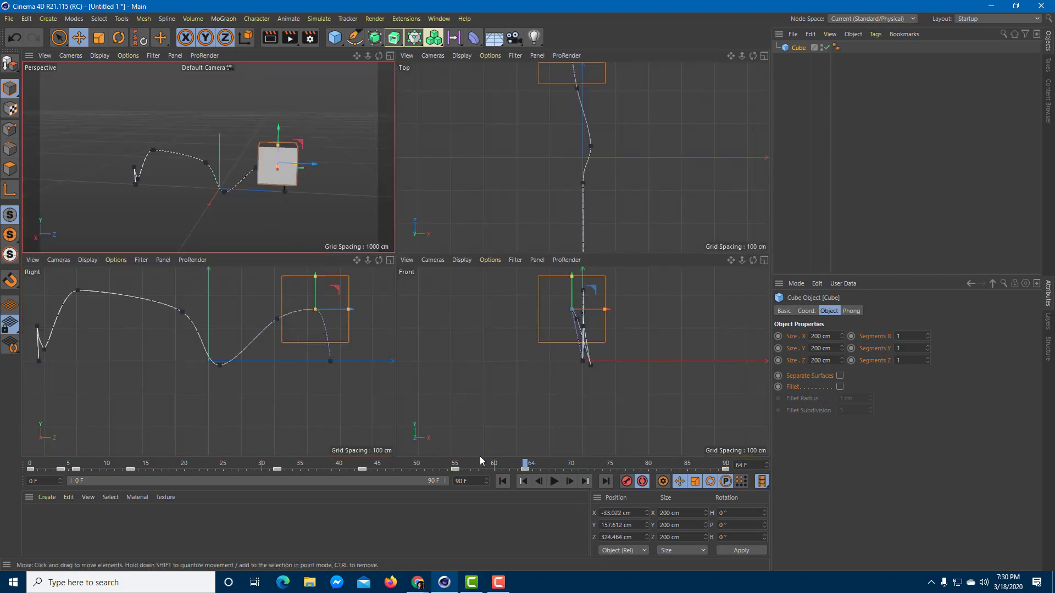
click(602, 466)
drag(346, 306, 396, 303)
click(671, 466)
click(417, 465)
drag(268, 336, 241, 338)
- Add keyed bends to the cube's path in the Right view at about frames 37, 21 and 18
click(316, 462)
click(191, 466)
drag(133, 317, 141, 345)
click(168, 465)
drag(127, 307, 154, 288)
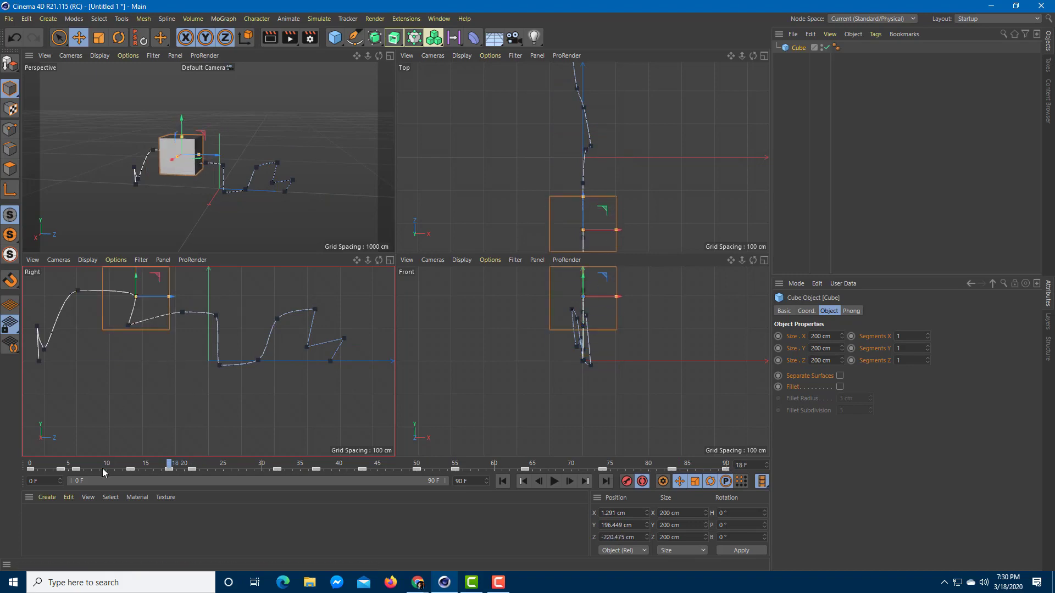
- Reposition the cube in the Right view to add keys at about frame 9 and at frames 24 and 48
click(102, 465)
drag(88, 340, 109, 371)
click(218, 465)
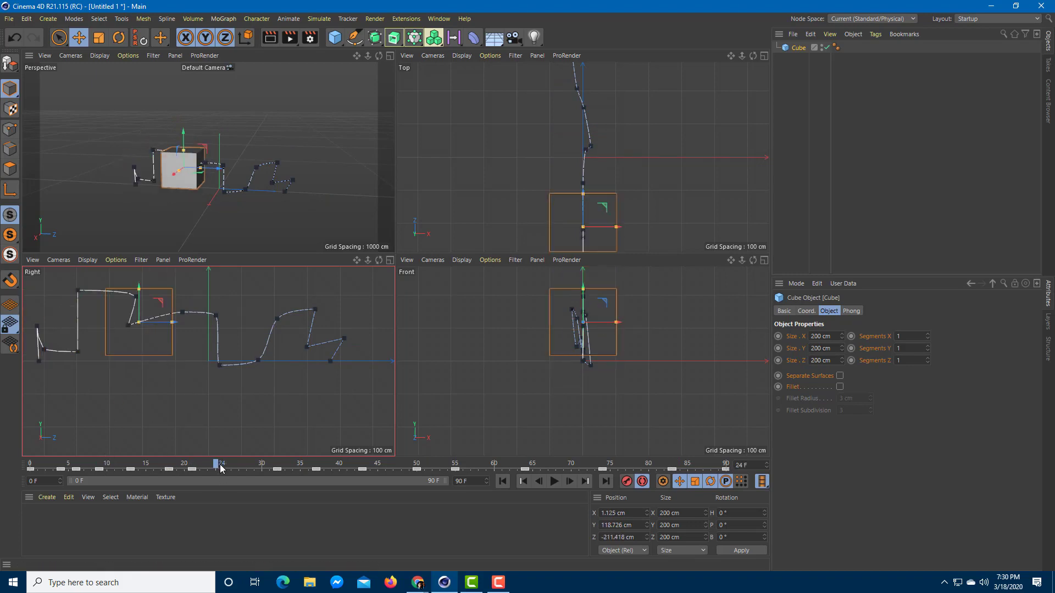
drag(163, 352, 194, 363)
click(401, 465)
drag(278, 388, 266, 396)
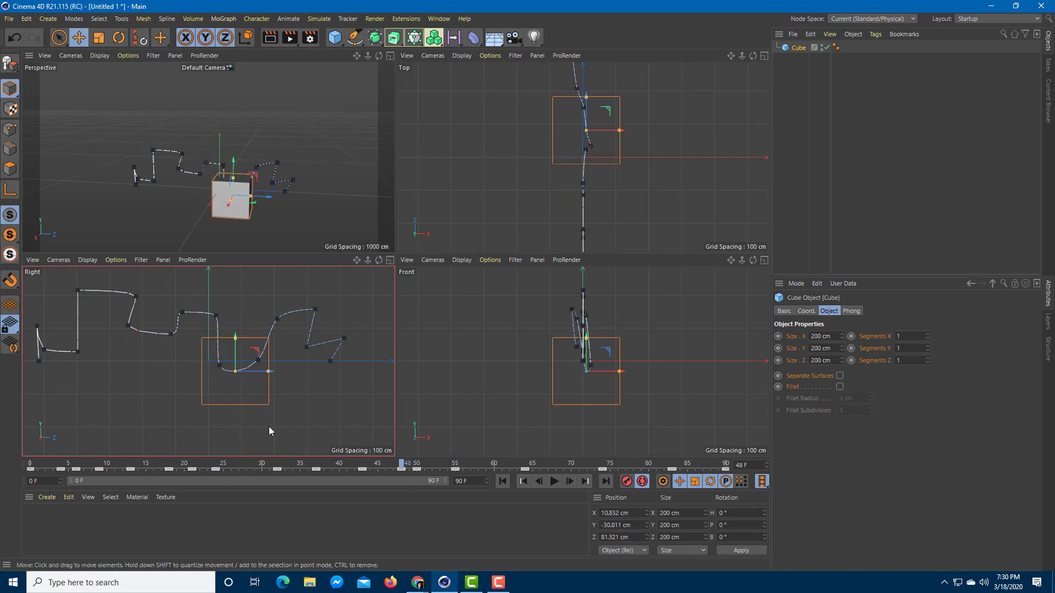
- Keyframe displaced cube positions in the Right view at frames 28, 60 and 68
click(248, 466)
drag(203, 342, 214, 321)
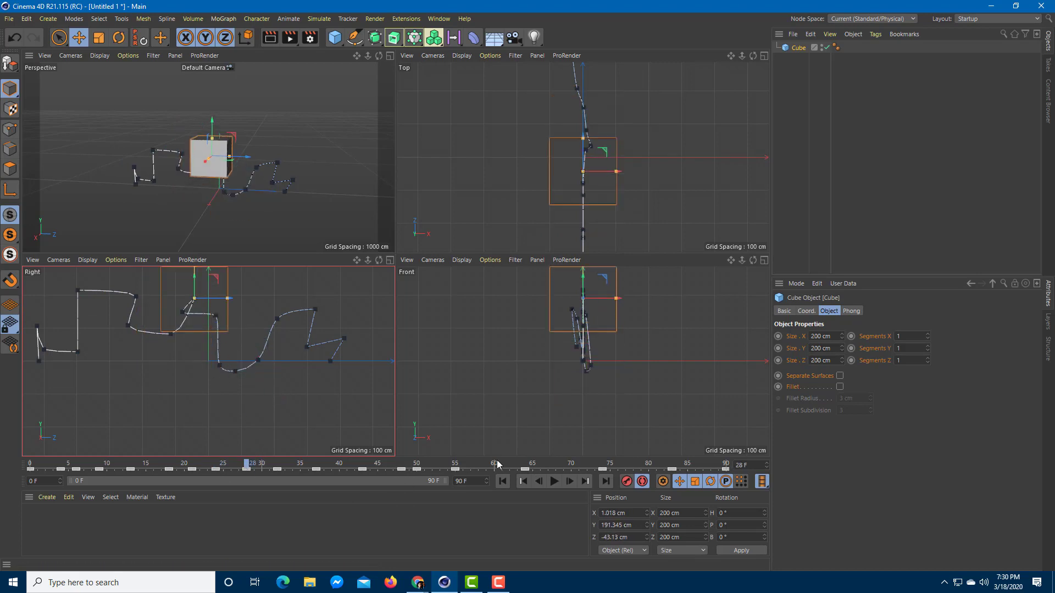
click(497, 465)
drag(286, 318, 264, 320)
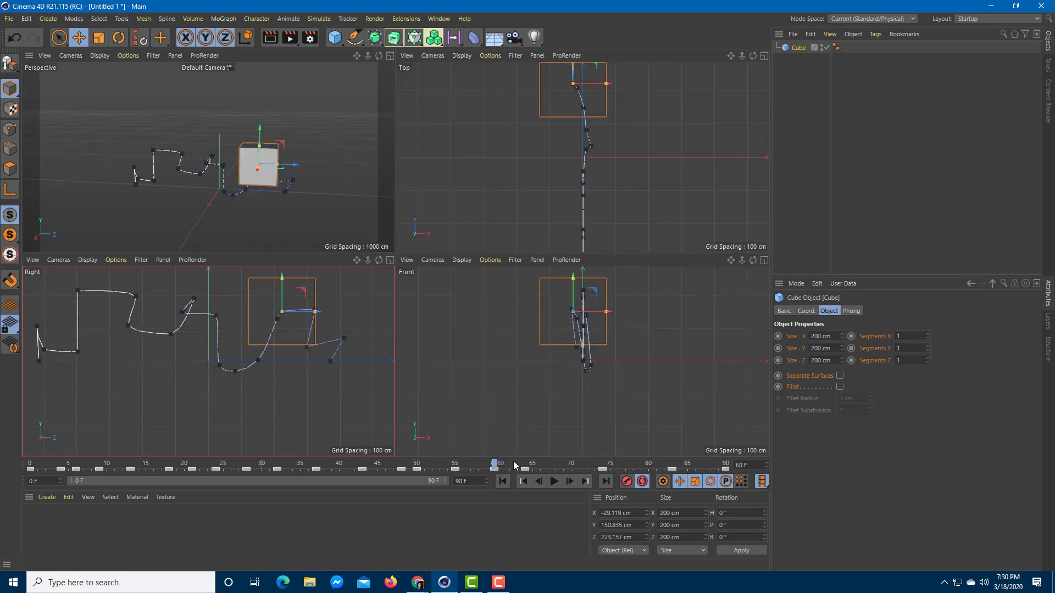
click(557, 465)
drag(327, 355, 325, 371)
- Return to the single perspective view and play back the cube's animation
click(632, 463)
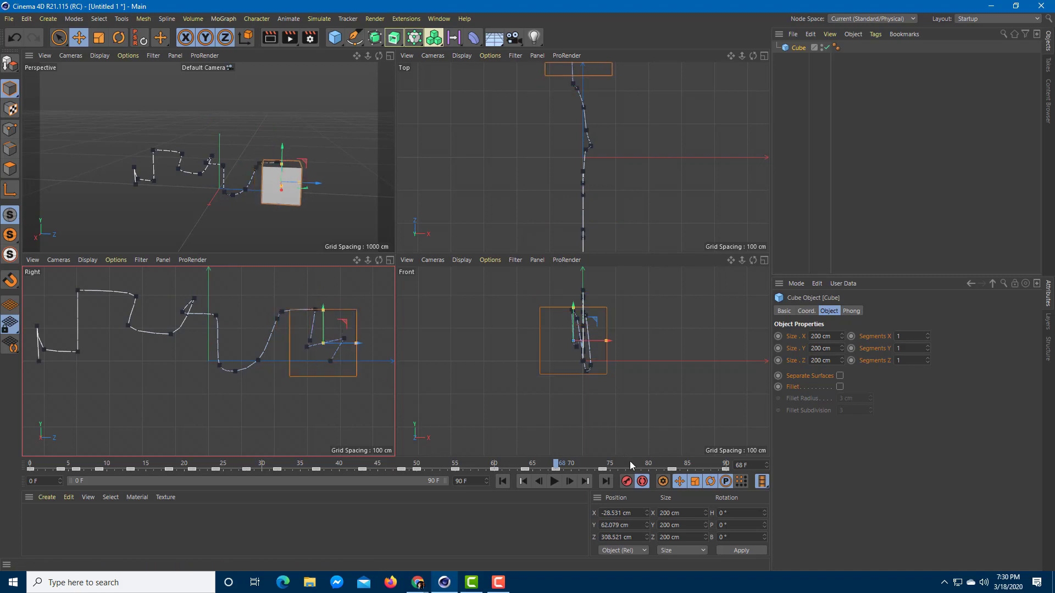
click(330, 360)
middle_click(263, 157)
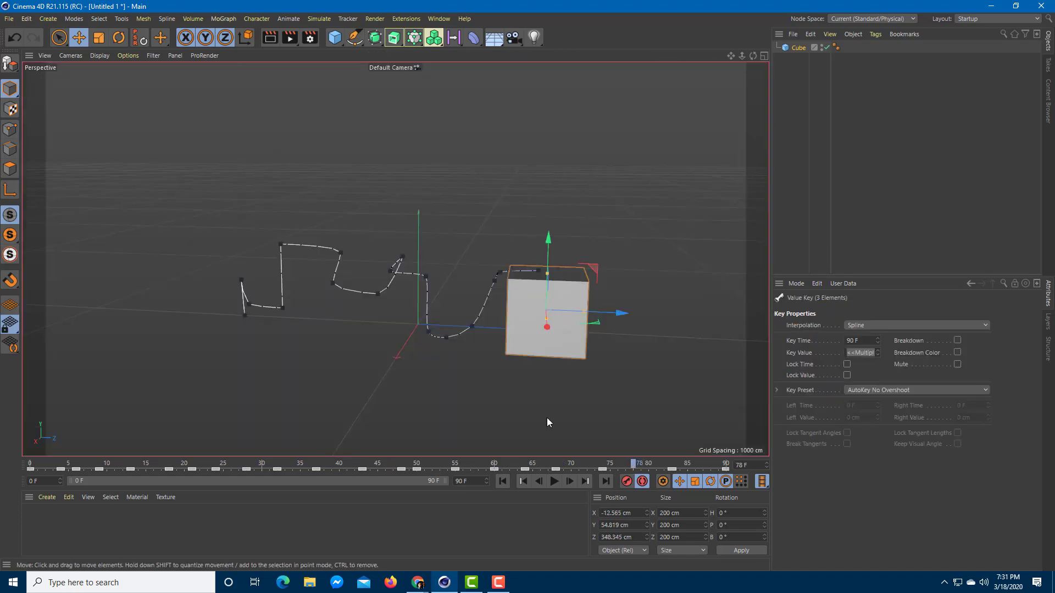
click(556, 478)
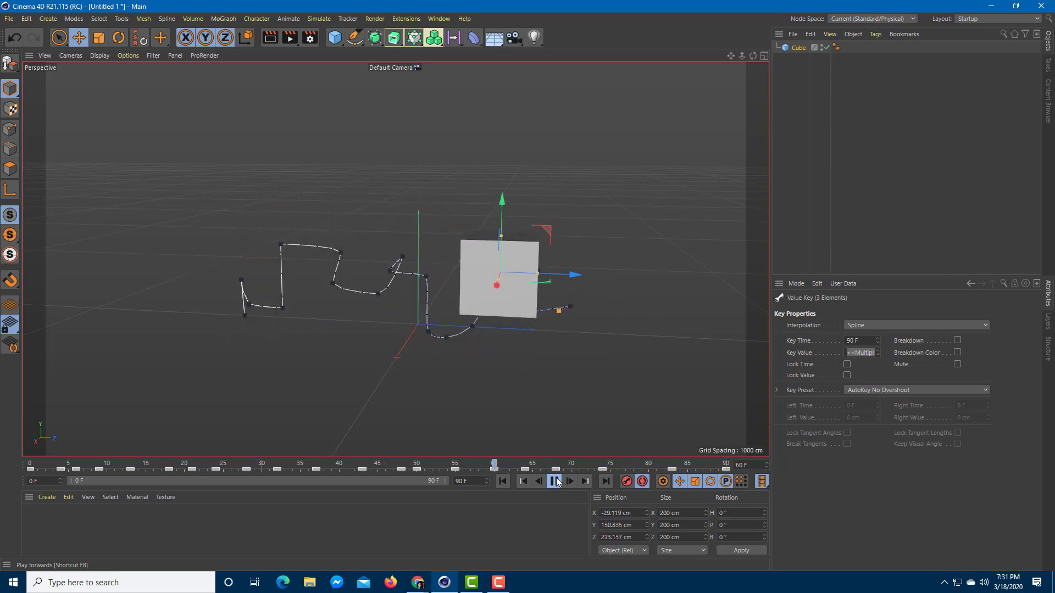
click(554, 481)
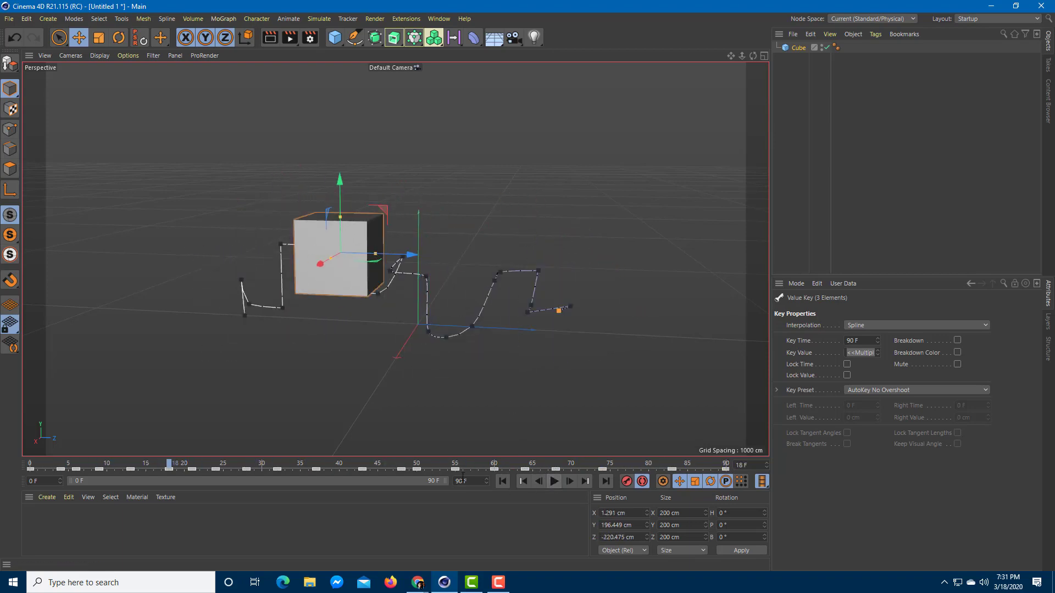
- Keyframe the cube at adjusted positions in the perspective view at frames 52, 62 and 57
click(432, 464)
drag(515, 303, 523, 273)
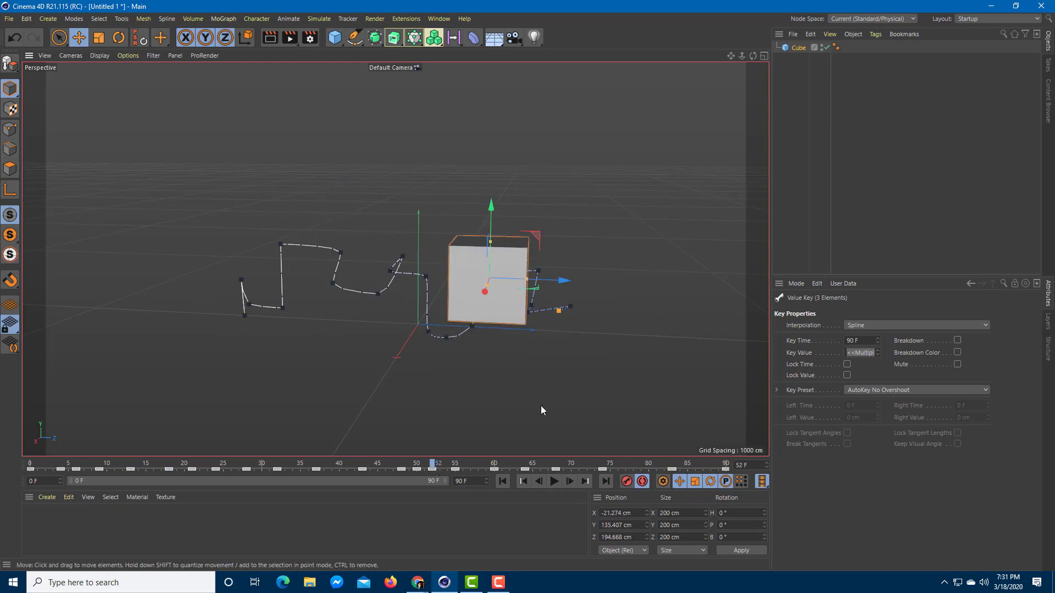
click(513, 465)
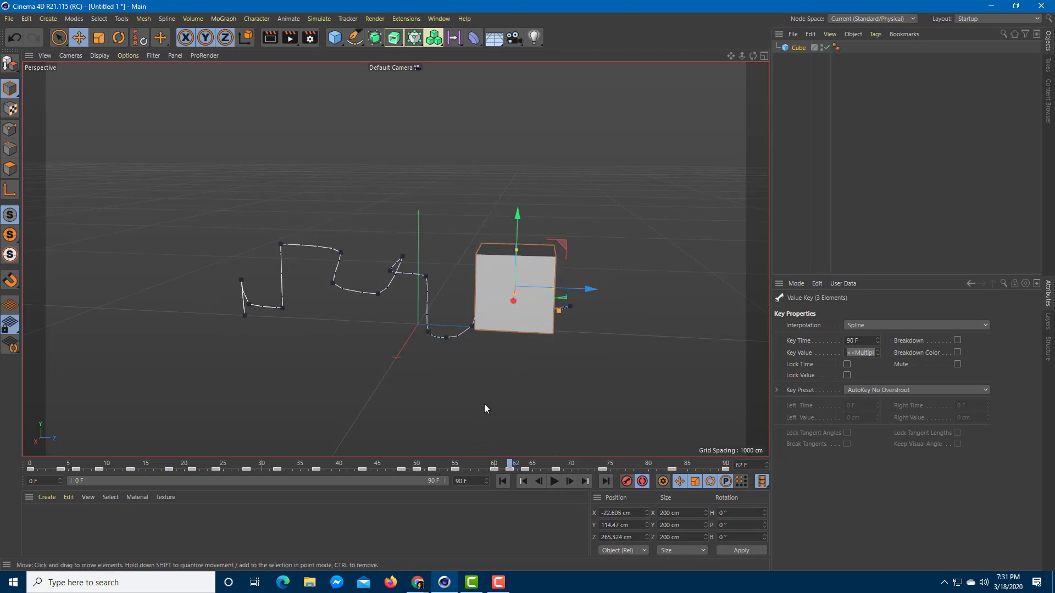
click(471, 465)
drag(514, 308, 518, 287)
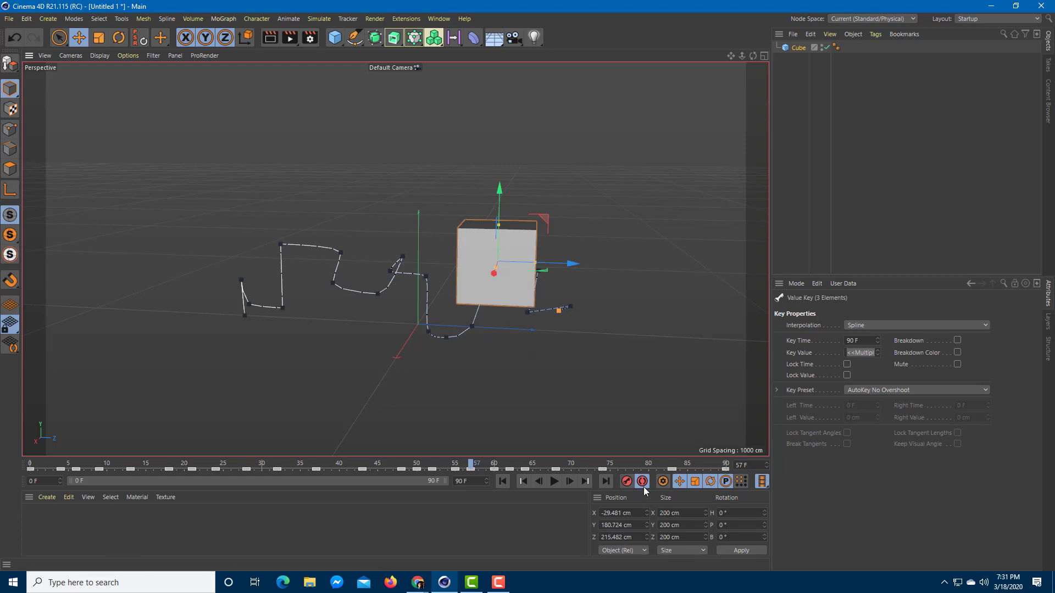
- Open the cube's F-curves in the Timeline and select all position keys
right_click(794, 49)
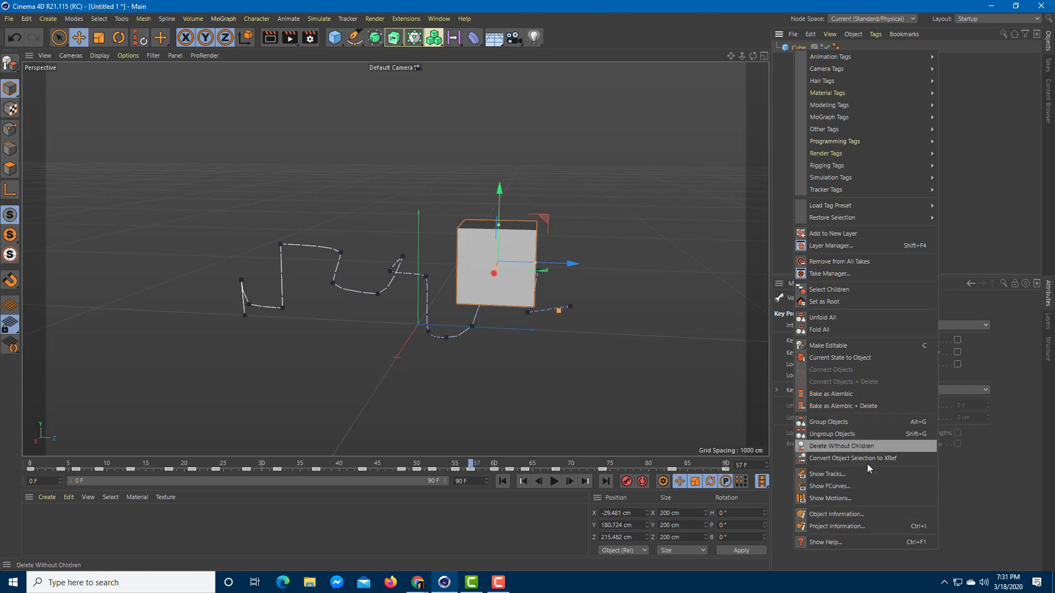
click(840, 486)
drag(877, 266, 575, 206)
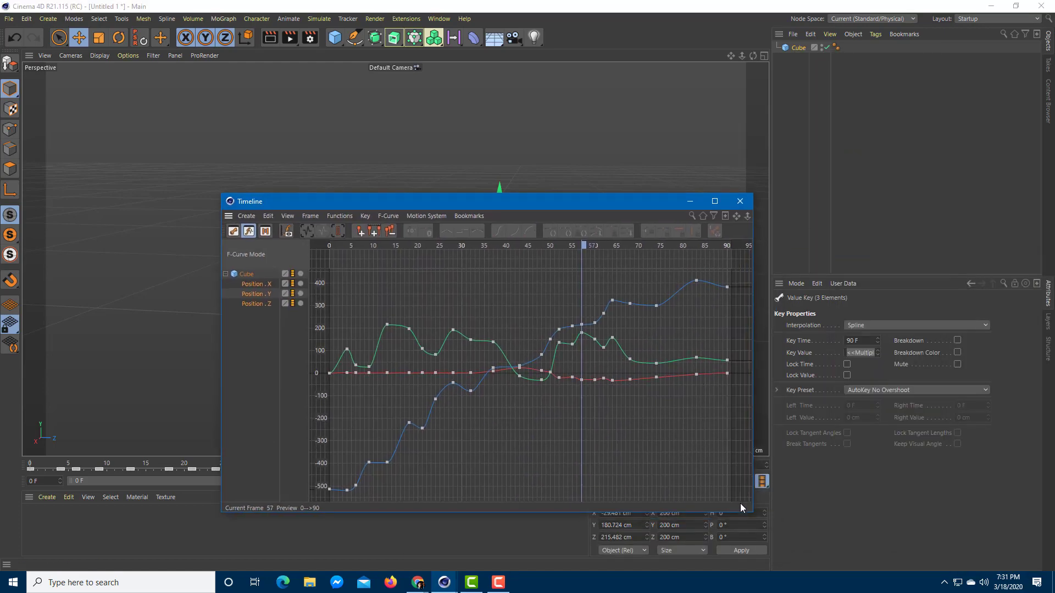
click(733, 472)
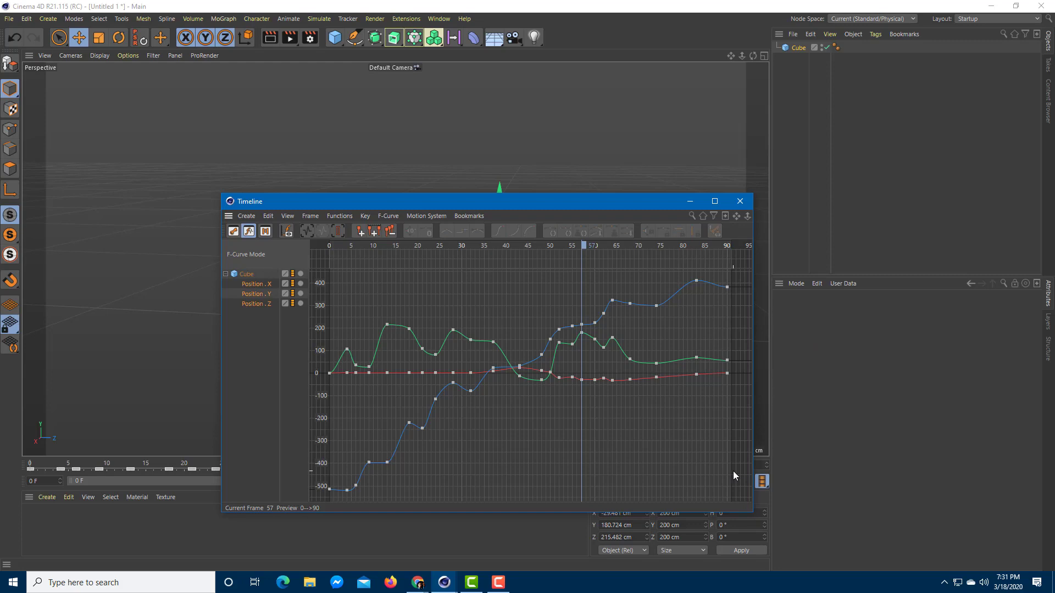
key(ctrl+a)
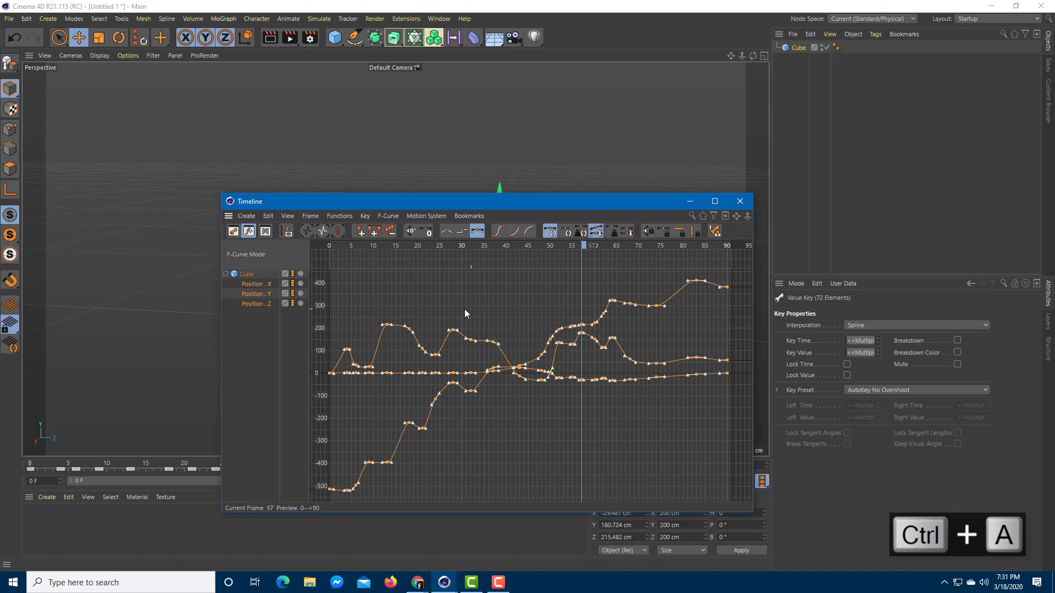
- Try a strong Reduction Fourier pass on the selected keys with the Key Reducer
click(348, 217)
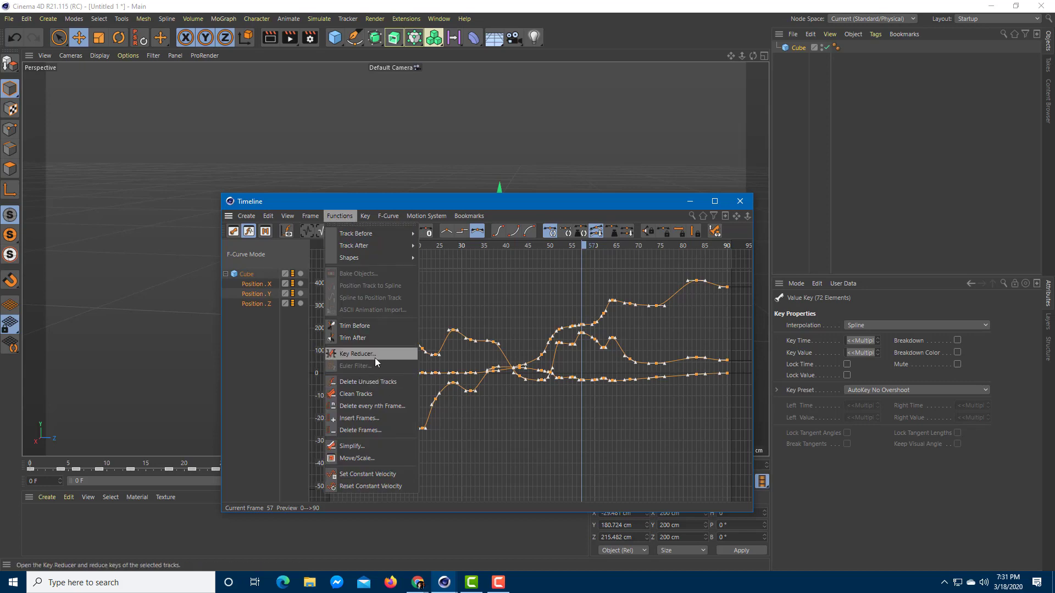
click(357, 354)
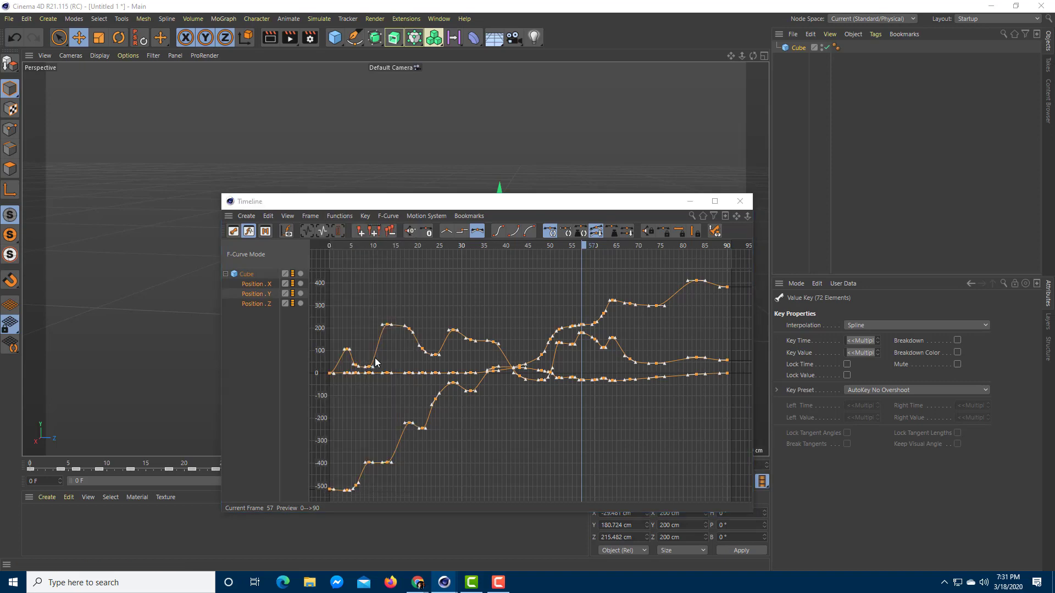
drag(398, 351, 838, 331)
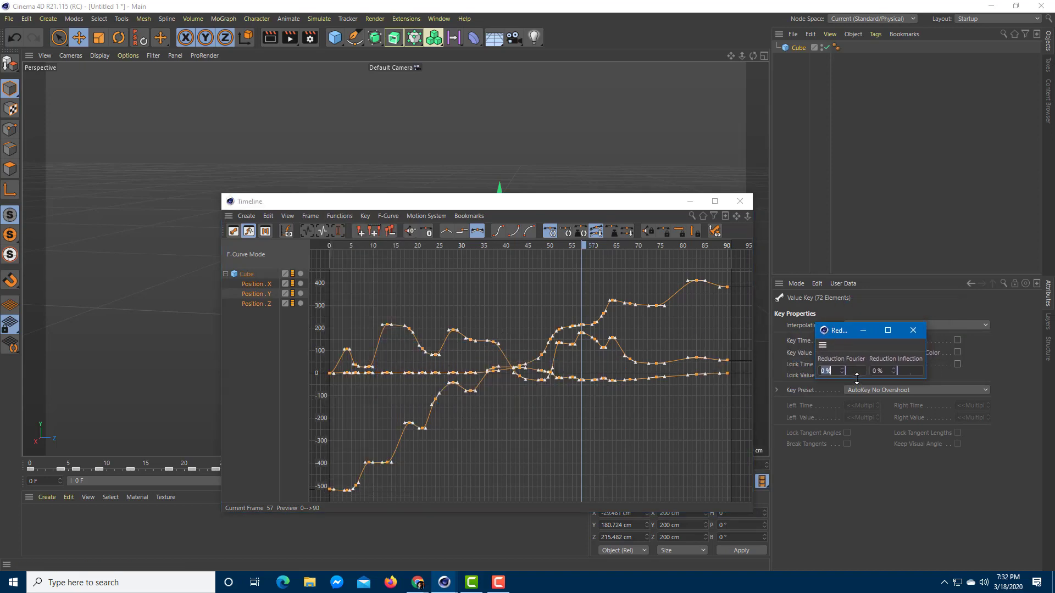
drag(842, 371, 845, 374)
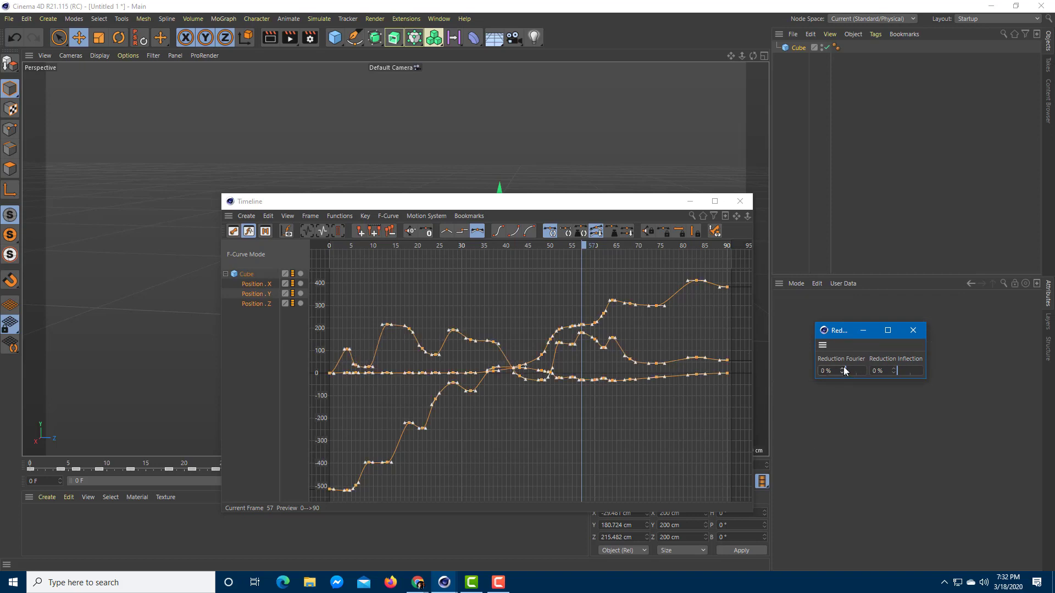
drag(843, 370, 845, 371)
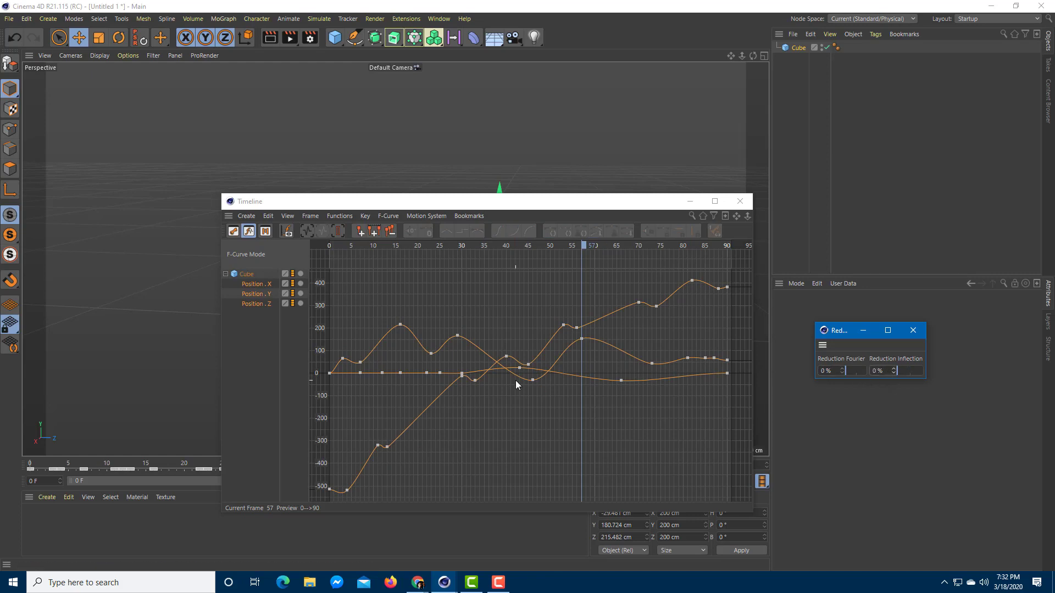
- Undo the key reduction and close the Key Reducer
click(620, 394)
key(ctrl+z)
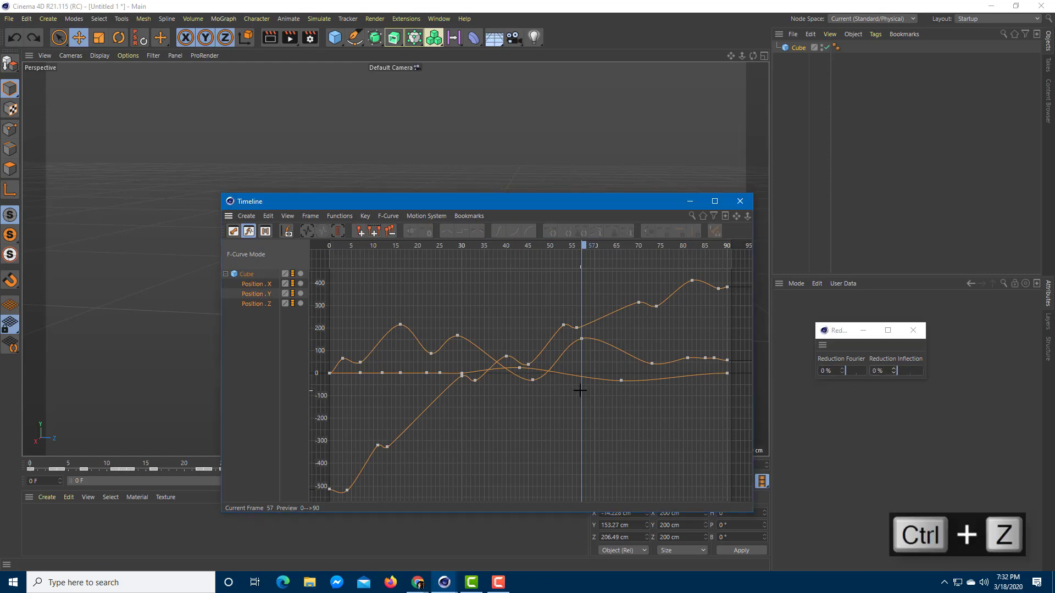
click(913, 330)
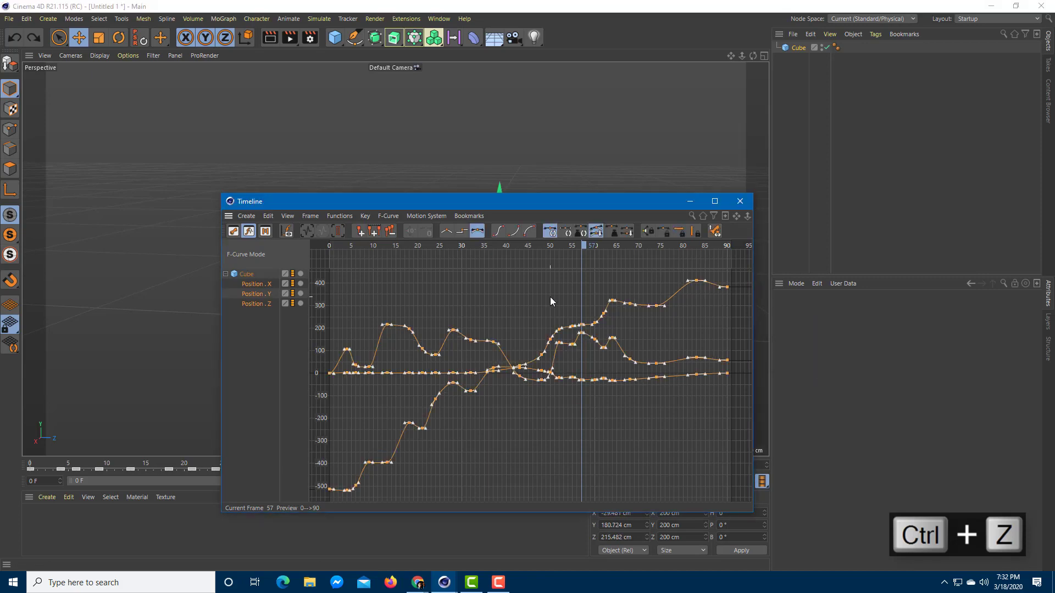
- Move the Timeline clear of the cube's path, apply a light Reduction Fourier with the Key Reducer, and play the animation
drag(572, 213, 936, 177)
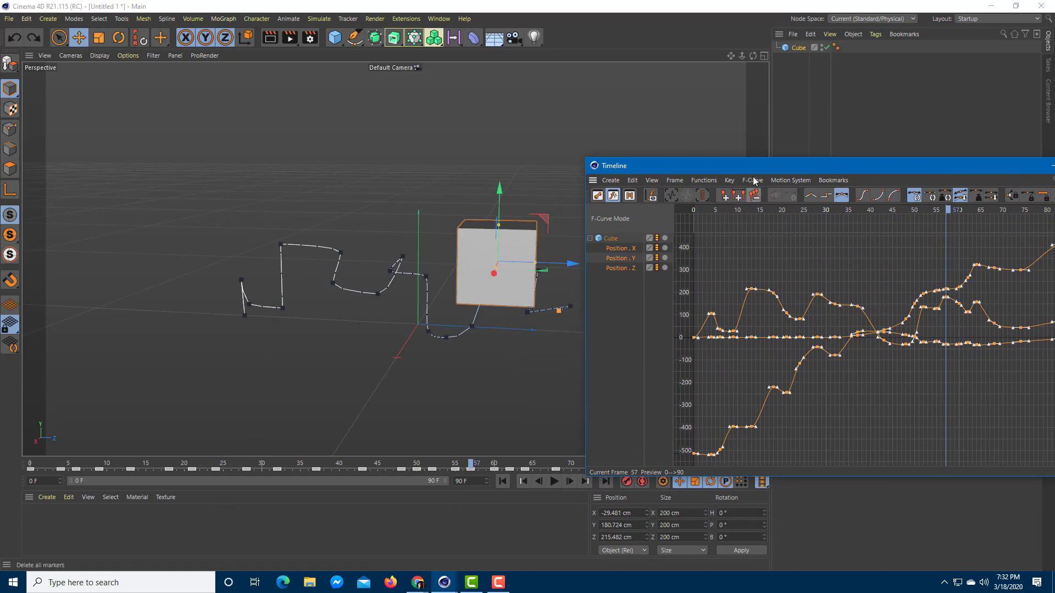
drag(777, 160, 816, 146)
click(792, 166)
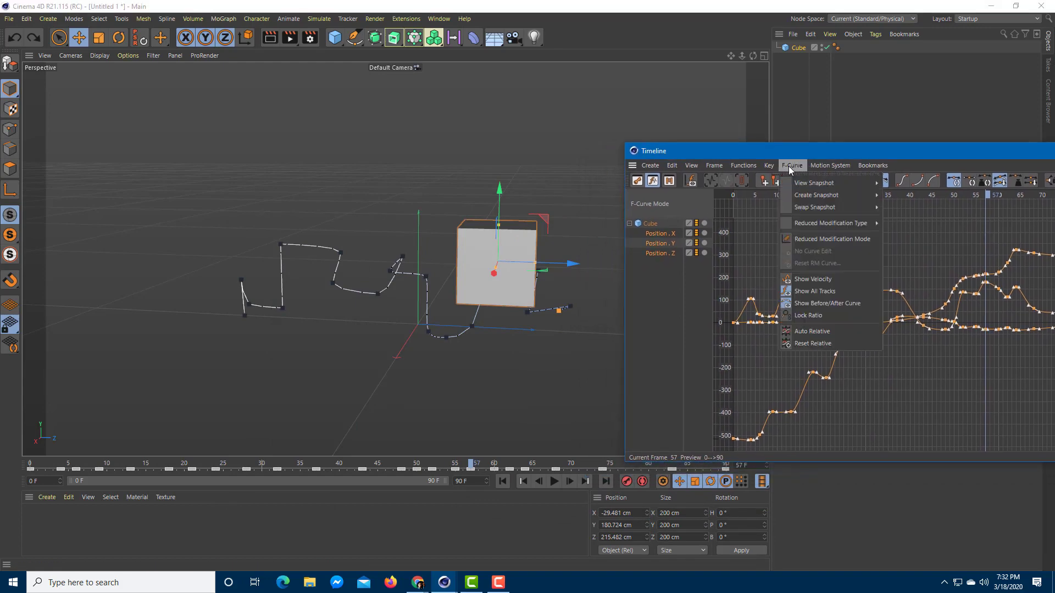
click(743, 166)
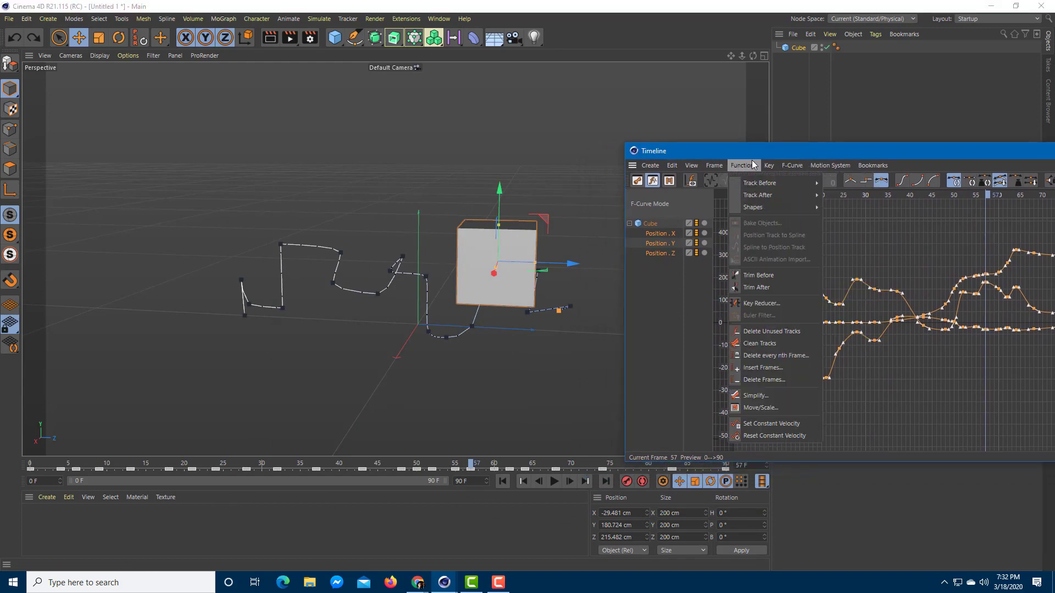
click(773, 303)
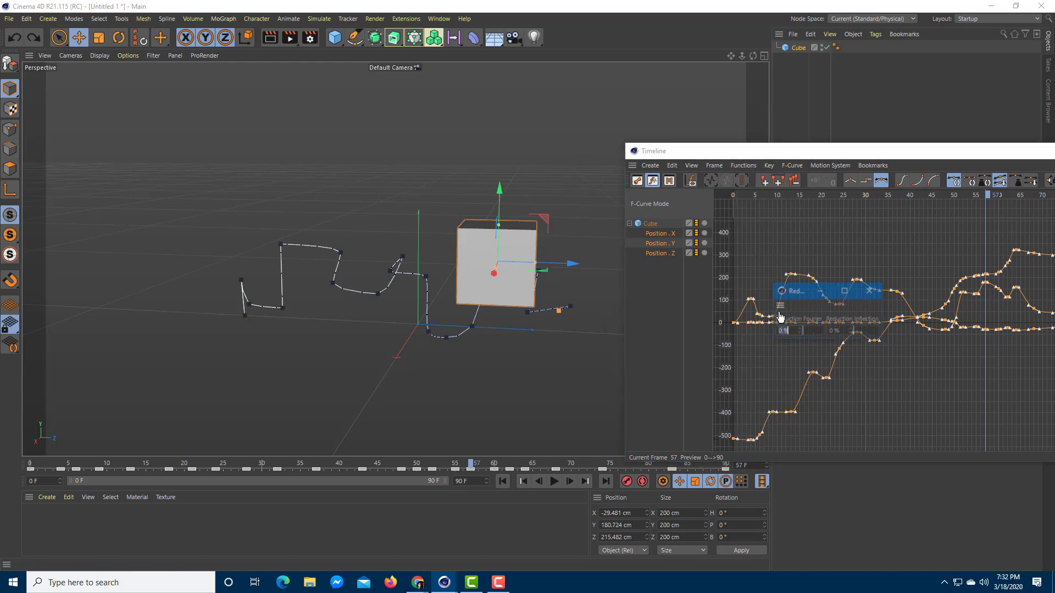
drag(800, 333, 804, 332)
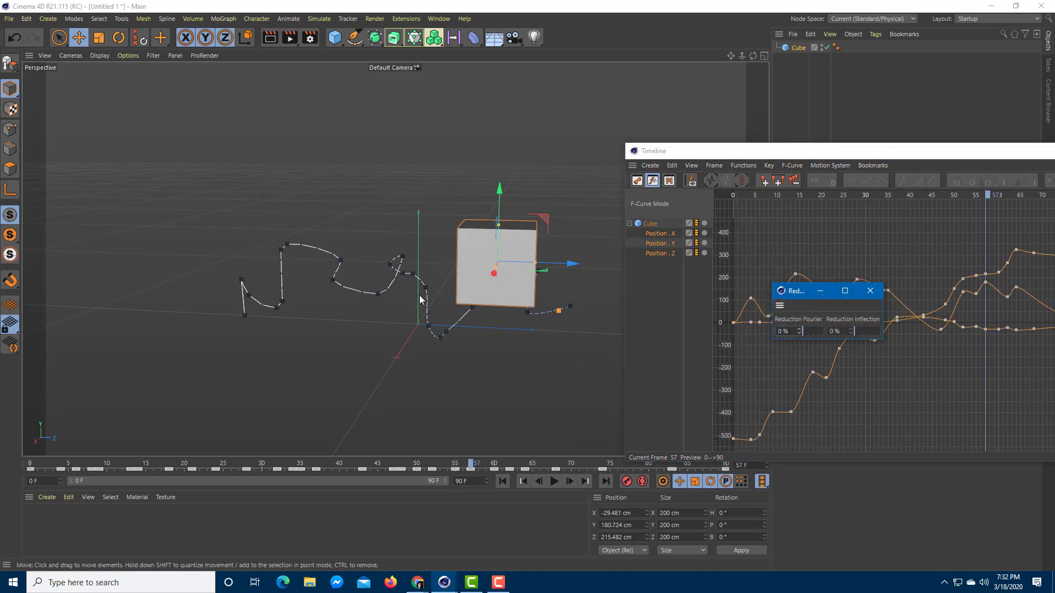
click(554, 484)
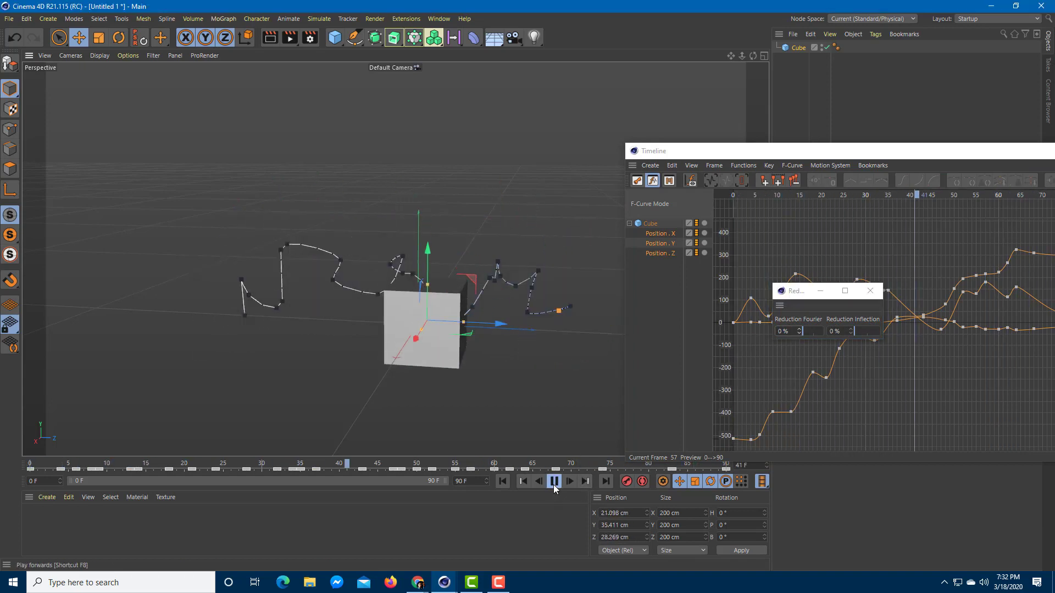
- Stop the playback, reduce the cube's position keys further with a moderate Reduction Fourier, and preview the animation
click(554, 482)
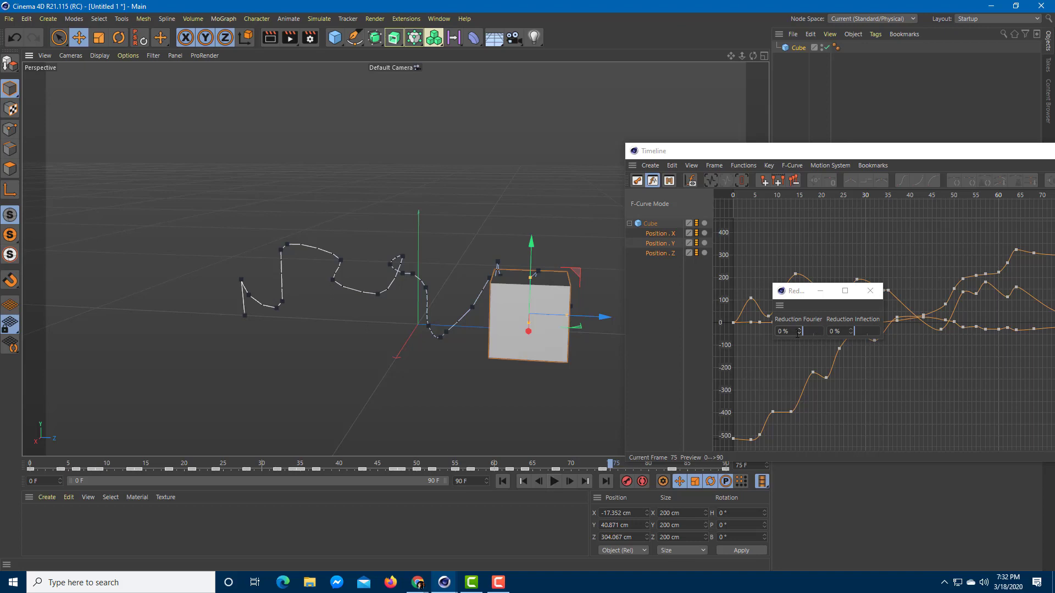
click(799, 331)
drag(799, 330, 825, 324)
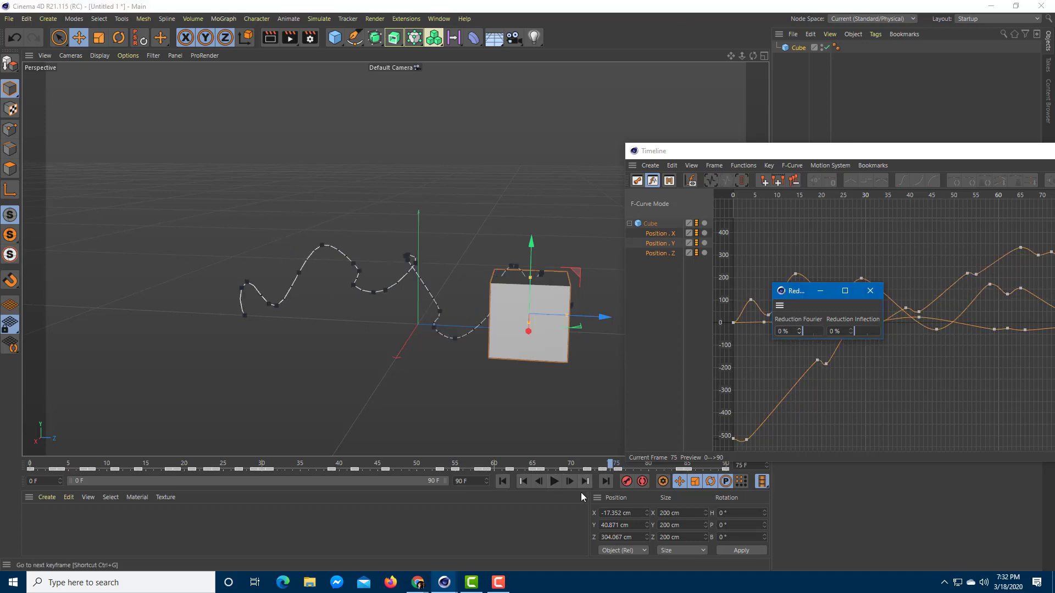
click(557, 481)
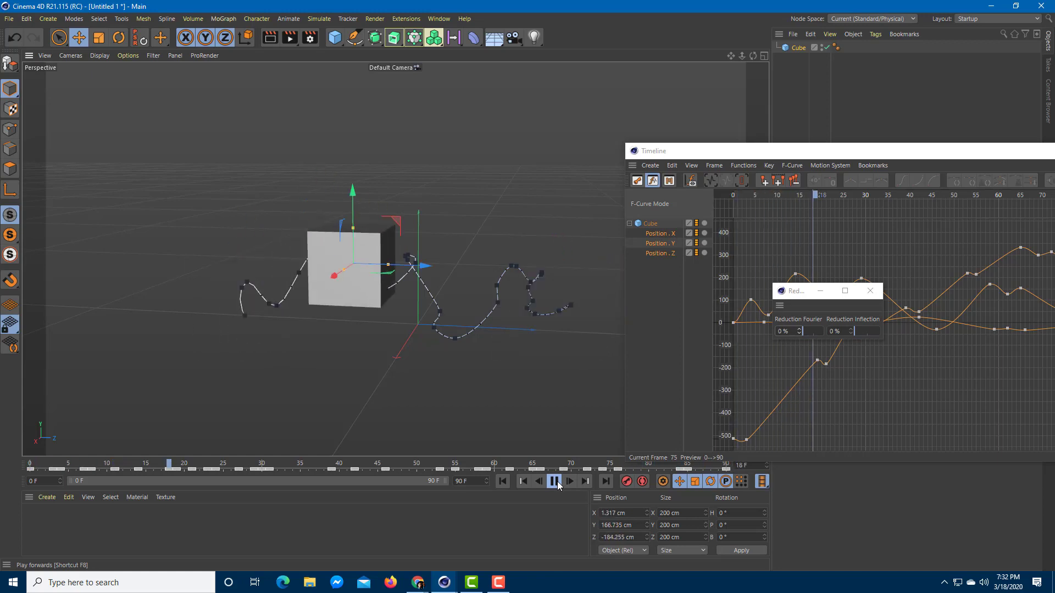
click(555, 482)
- Try a stronger Reduction Fourier pass on the position keys and preview the cube's smoother motion path
mouse_move(799, 330)
mouse_down()
mouse_move(844, 324)
mouse_move(800, 331)
mouse_up()
click(554, 482)
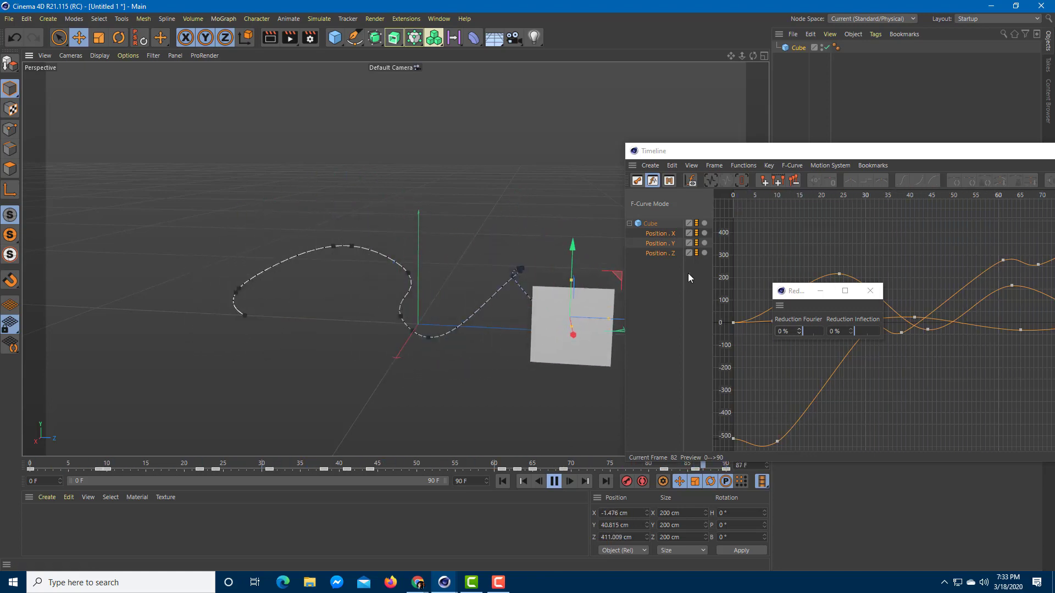
click(554, 481)
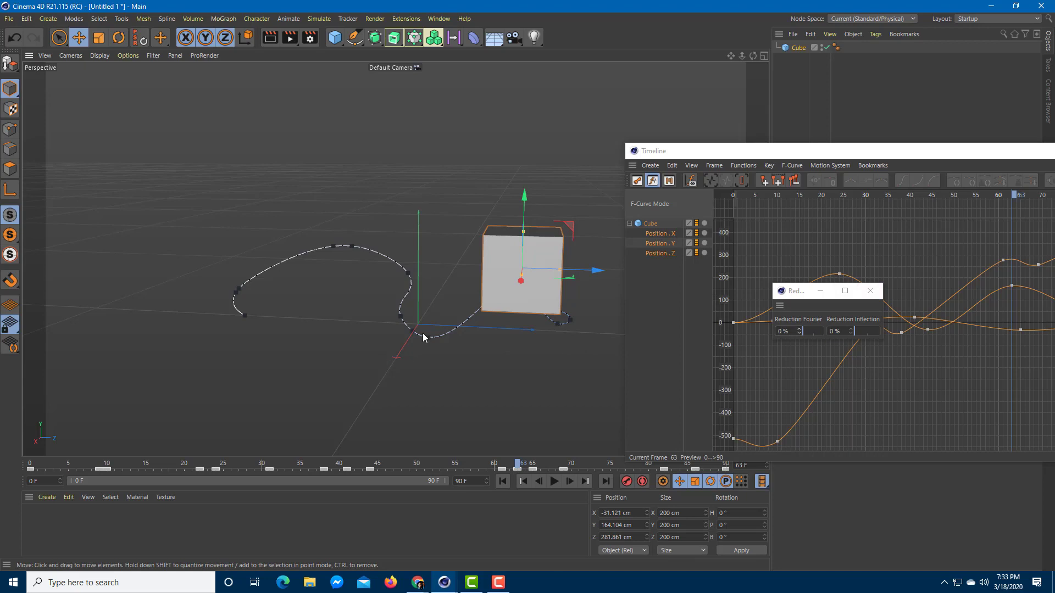
- Close the Key Reducer and undo the last, stronger Reduction Fourier pass
click(870, 291)
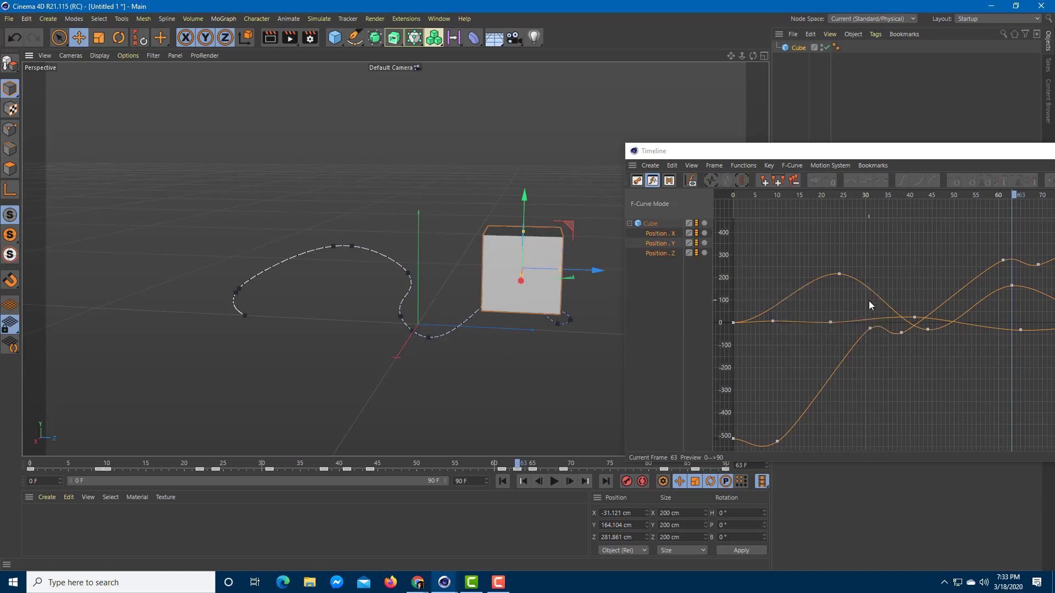
key(ctrl+z)
click(672, 166)
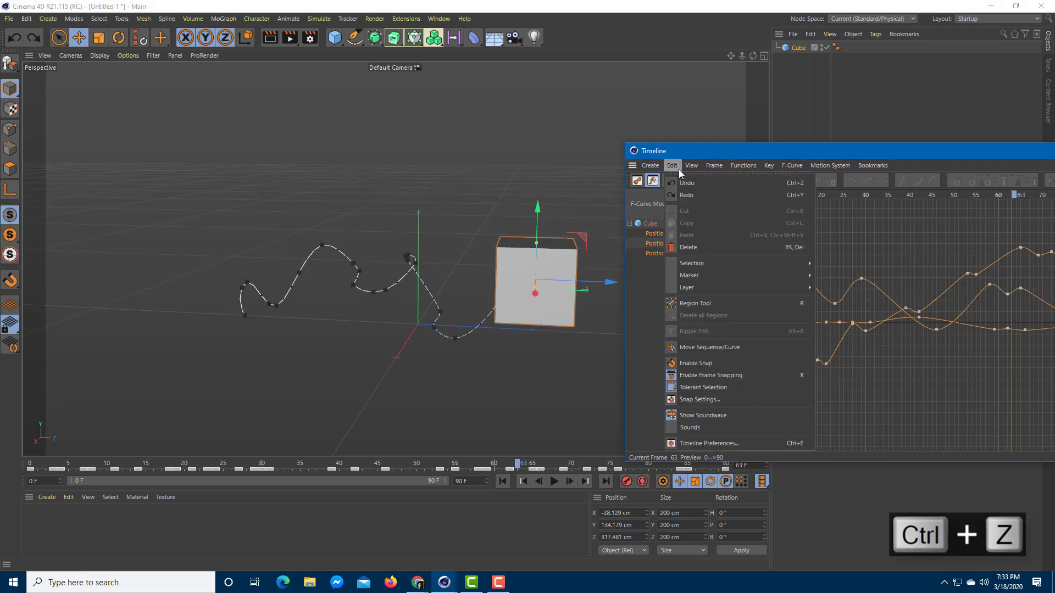
mouse_move(693, 165)
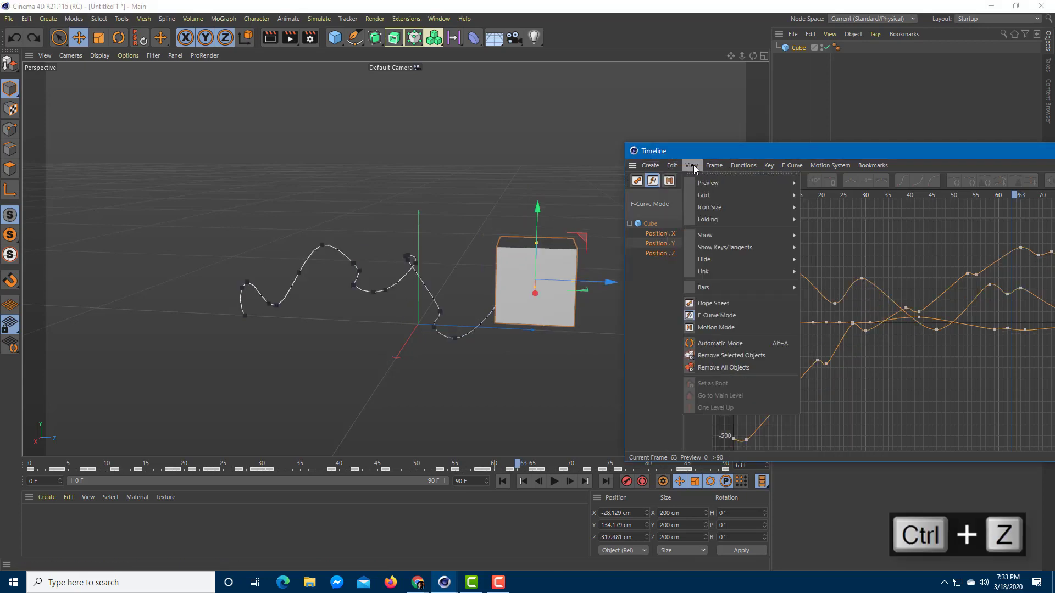
click(743, 165)
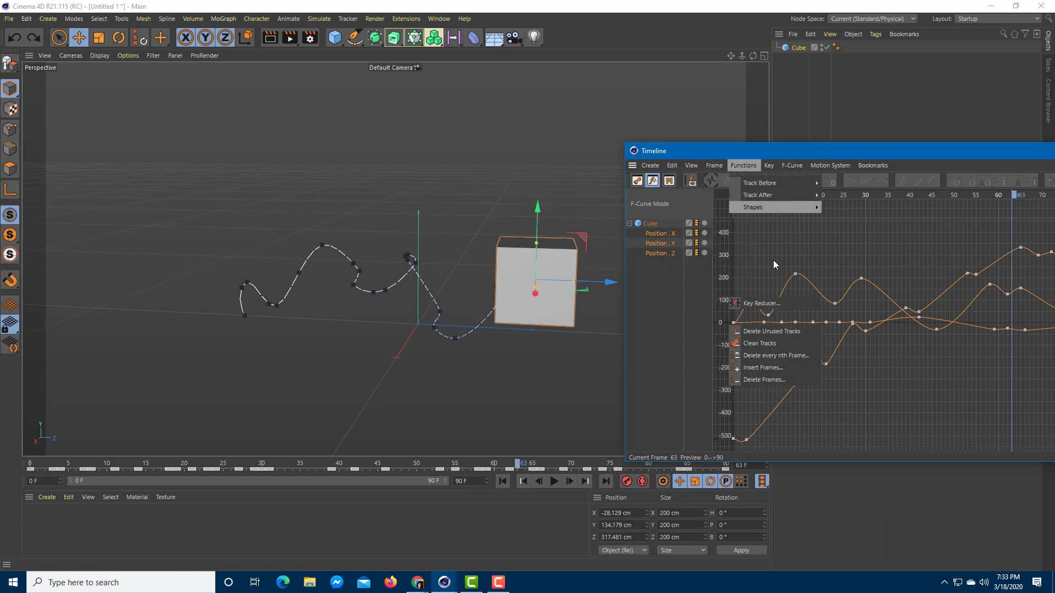
click(769, 303)
mouse_move(793, 334)
mouse_down()
mouse_move(793, 321)
mouse_move(796, 335)
mouse_up()
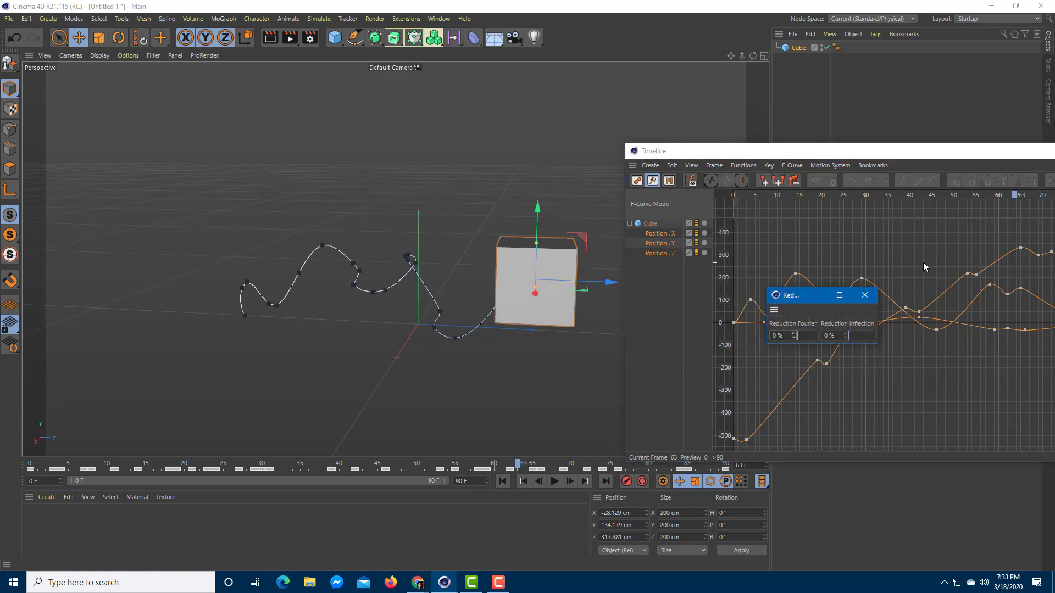
click(865, 295)
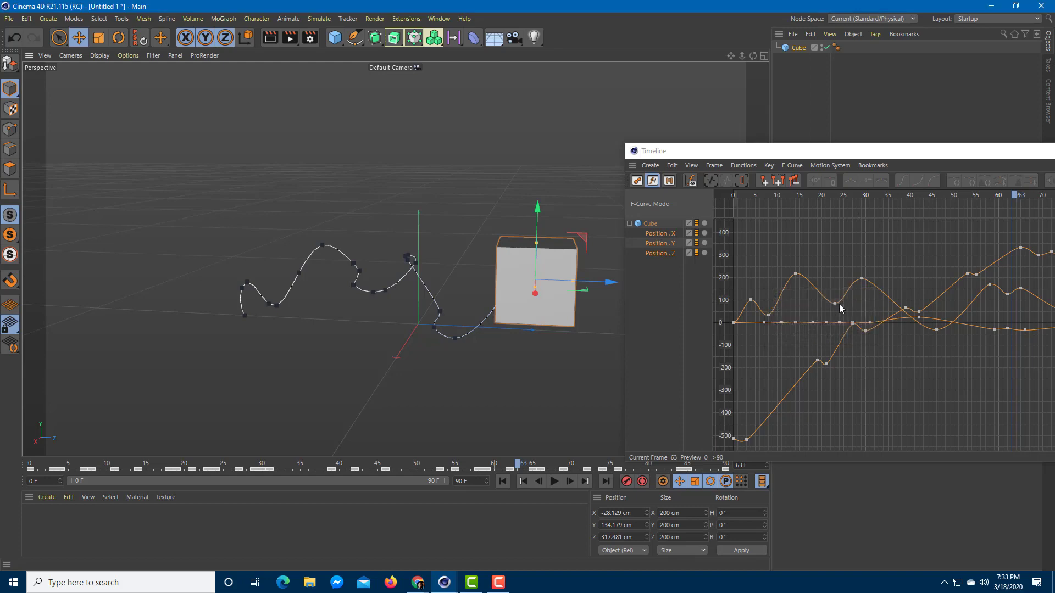
- Move the Timeline window fully into view and close it
drag(477, 166, 165, 195)
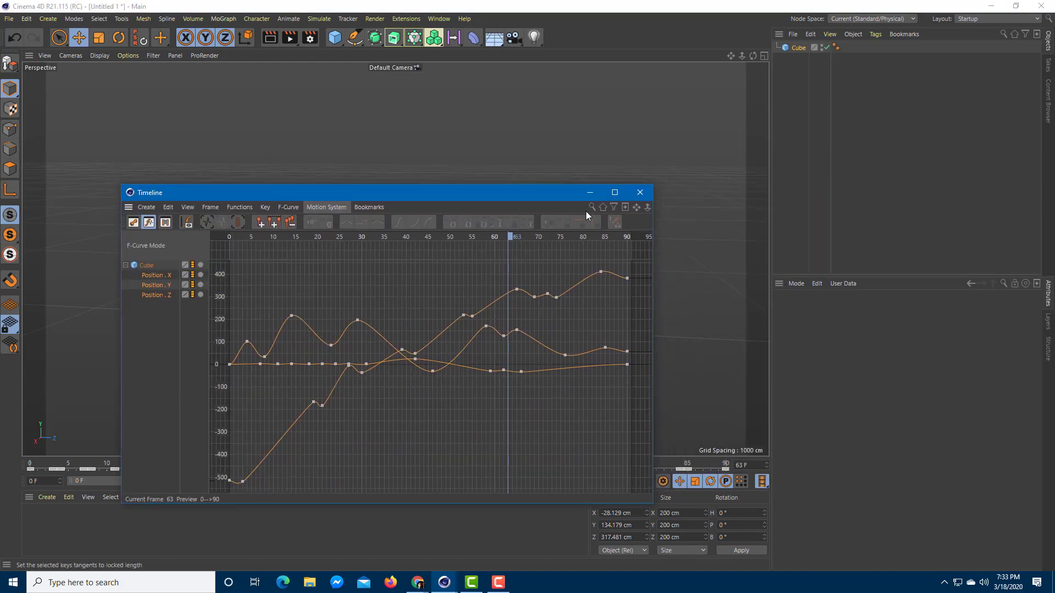
click(639, 193)
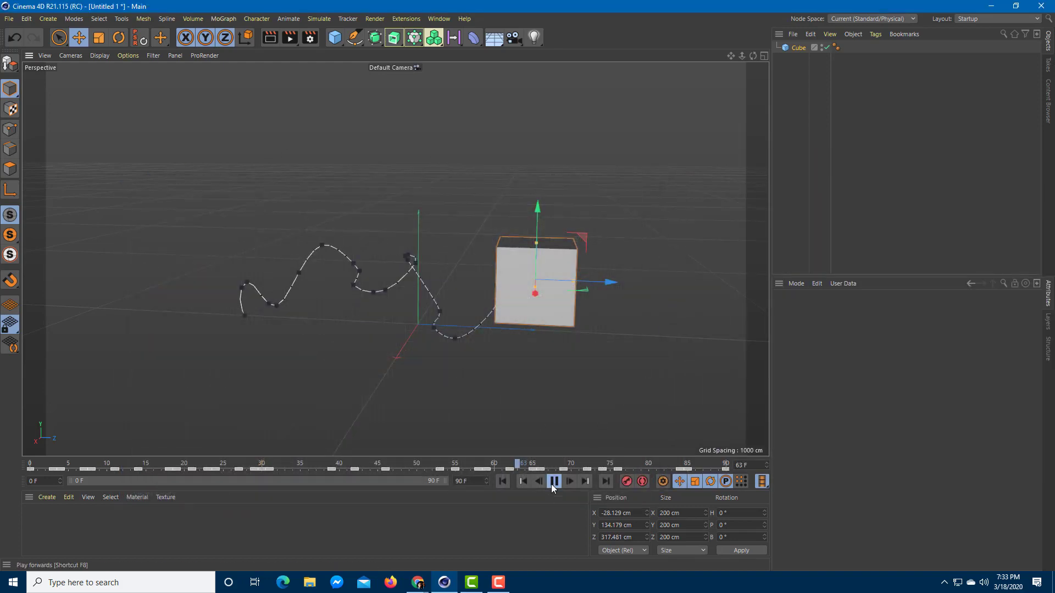